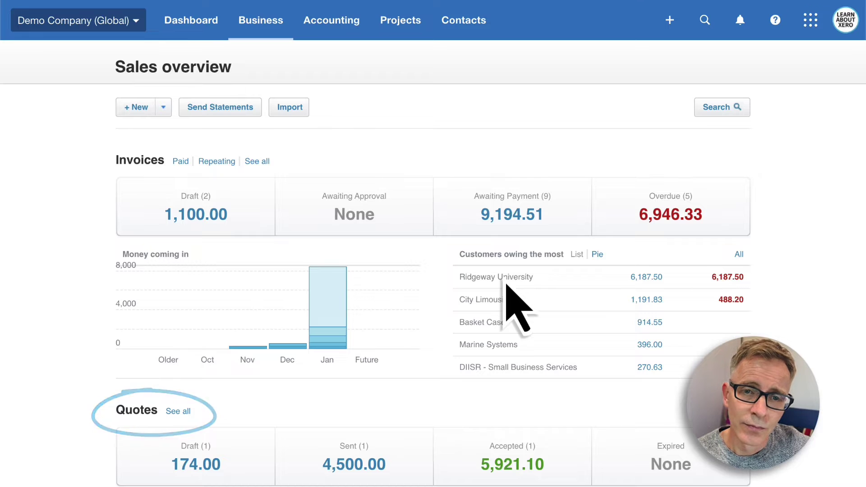
Step: Open the full quotes list from the sales overview, and again by searching for "q" and choosing All quotes
click(181, 413)
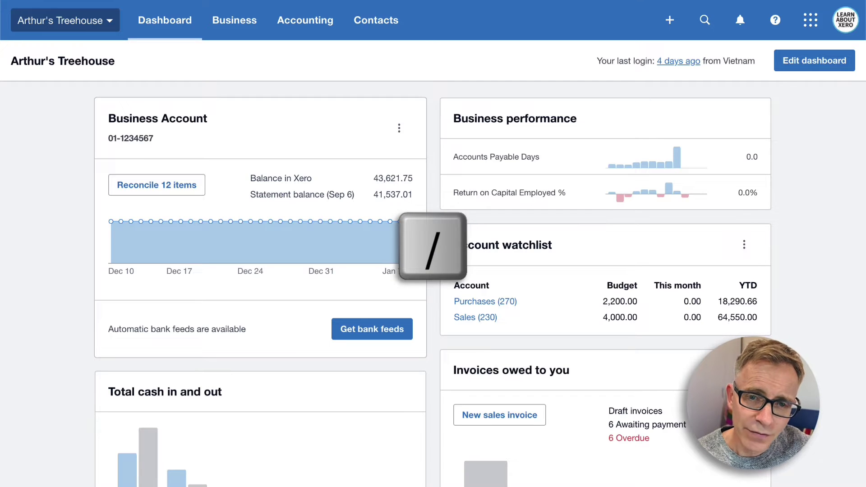
key(slash)
key(q)
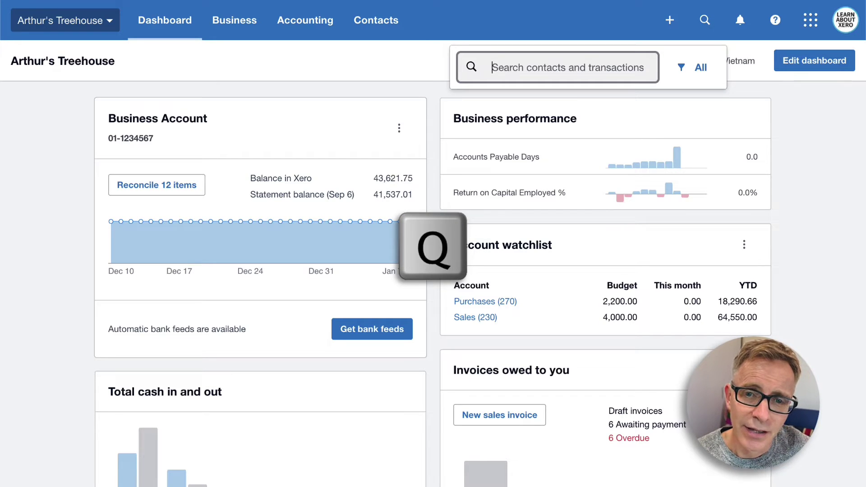
key(Tab)
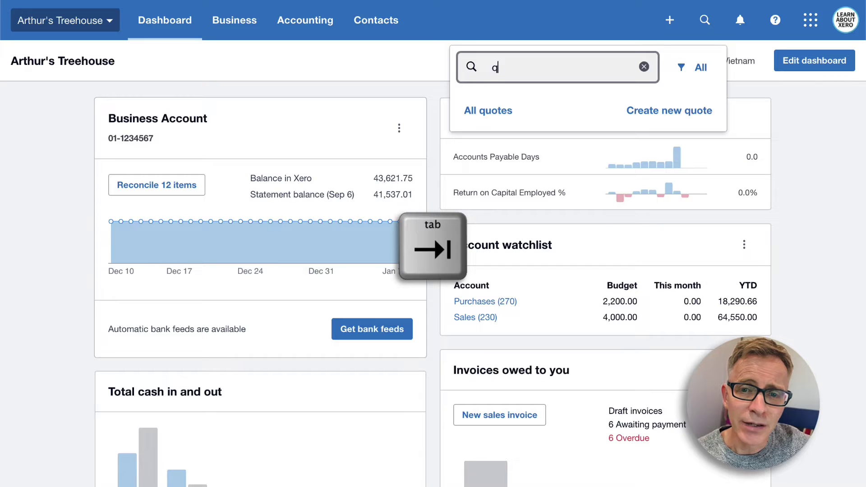
key(Tab)
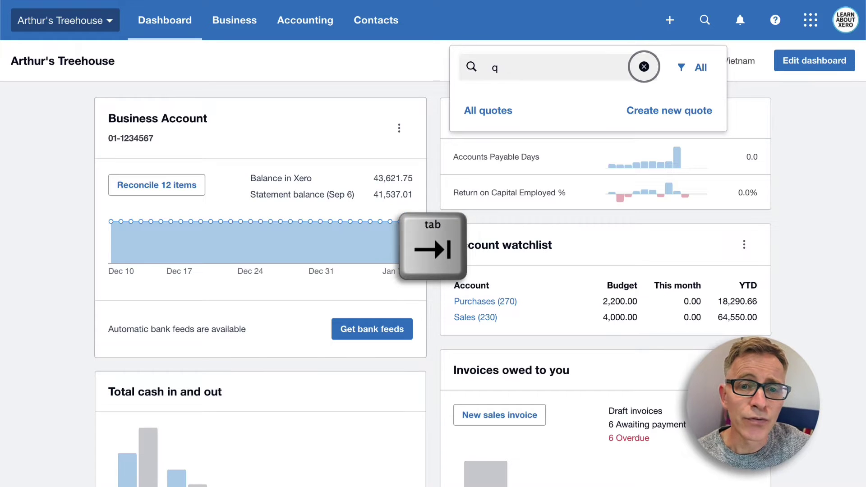
key(Tab)
key(Tab)
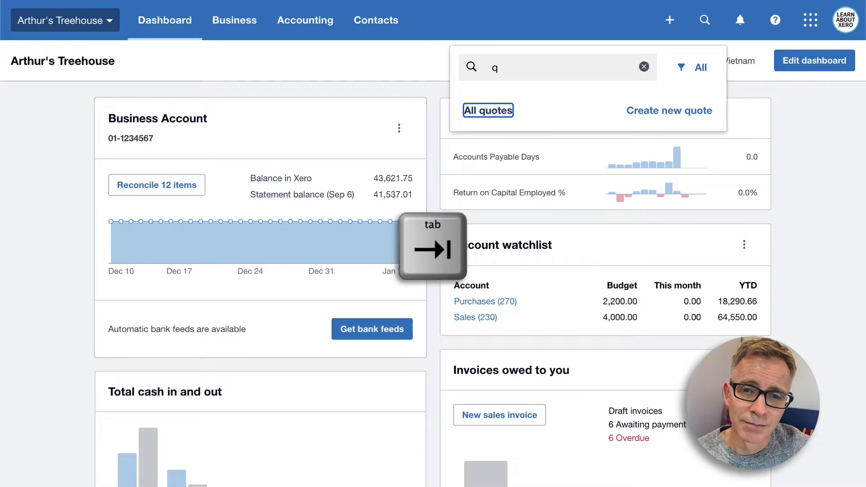
key(Return)
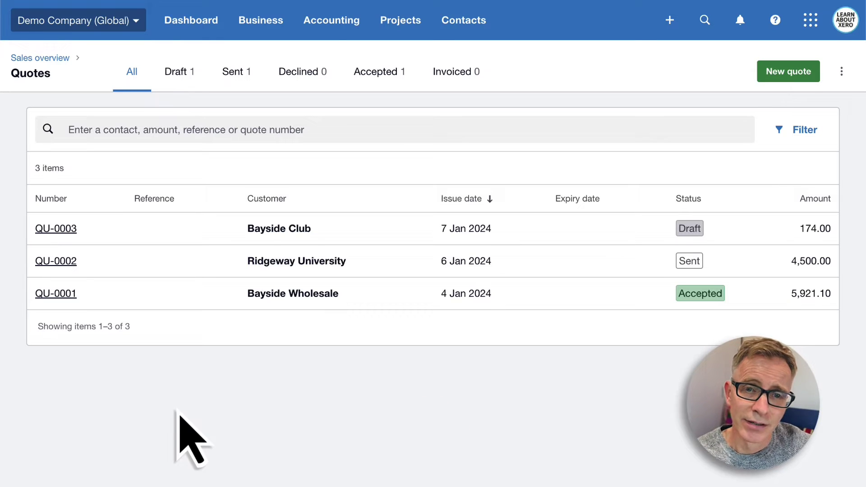
Step: Show only the accepted quotes and select the Bayside Wholesale quote
click(380, 89)
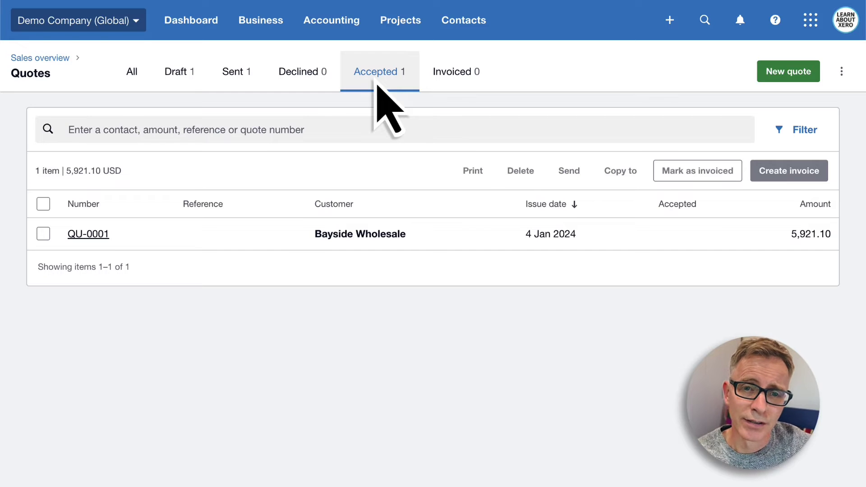
click(43, 234)
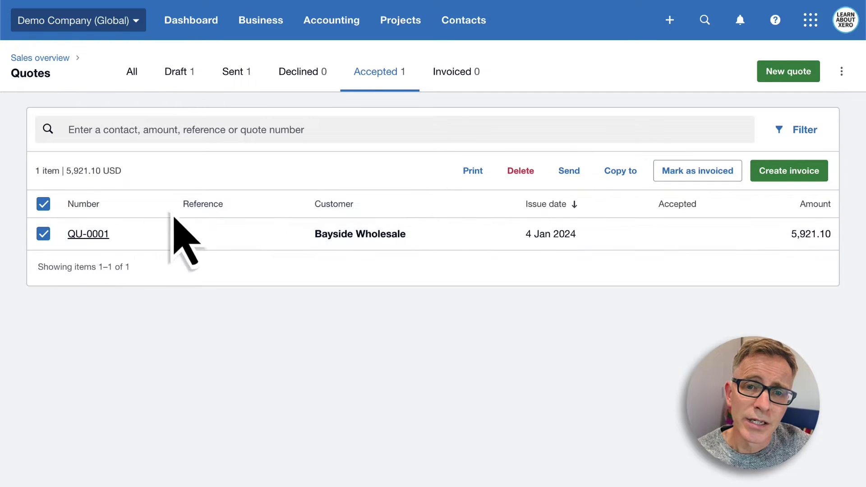
Step: Examine the Print, Delete, Send and Copy to options for the selected Bayside Wholesale quote, dismissing each without applying it
click(474, 176)
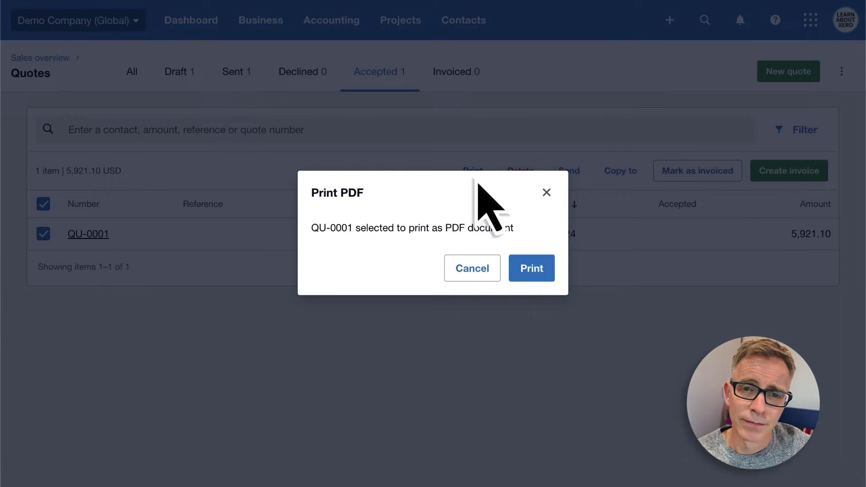
click(547, 192)
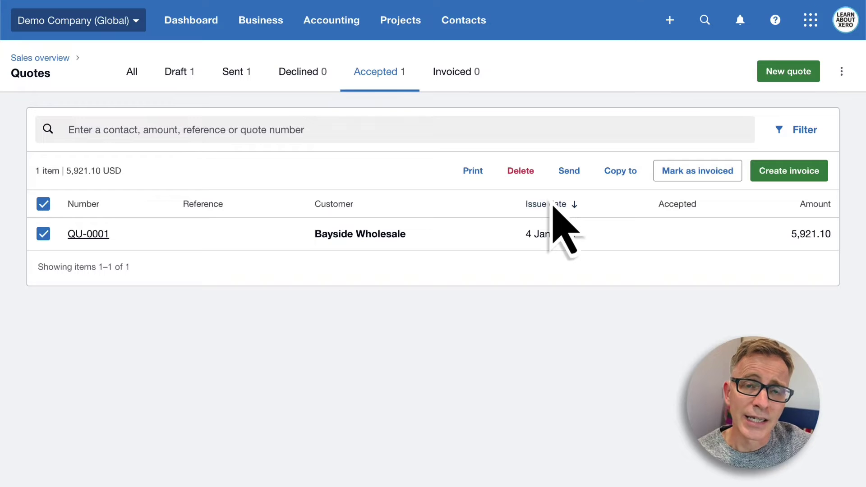
click(523, 173)
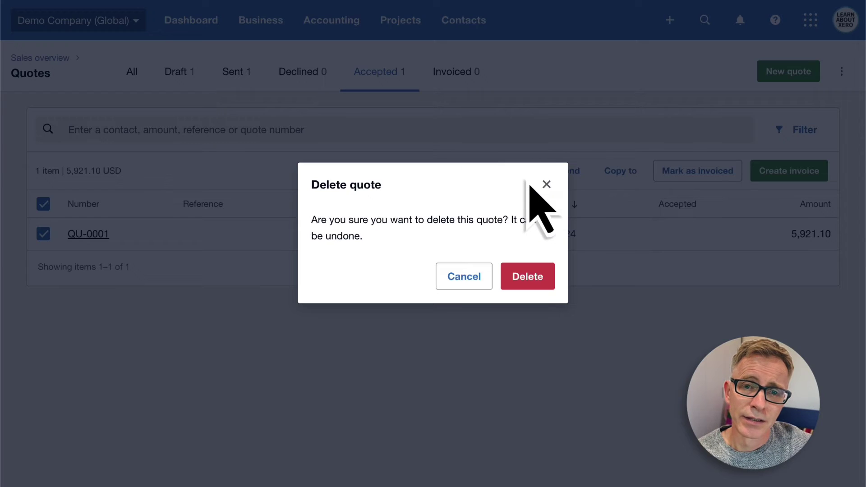
click(547, 185)
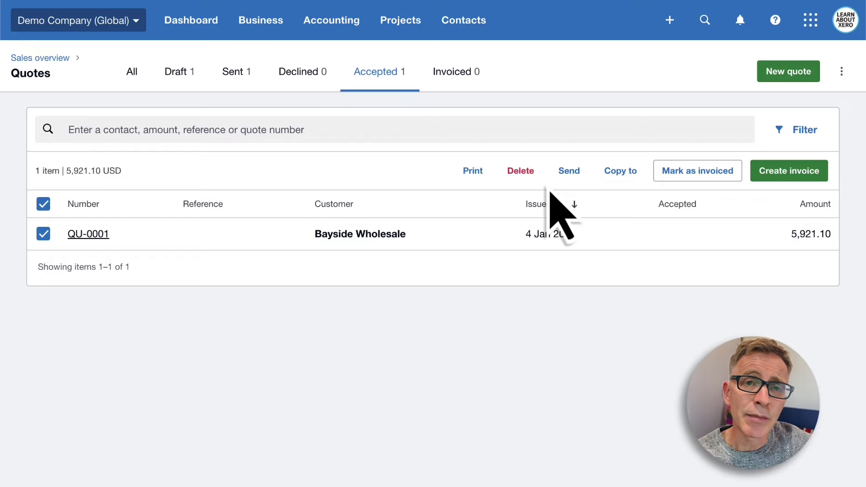
click(569, 171)
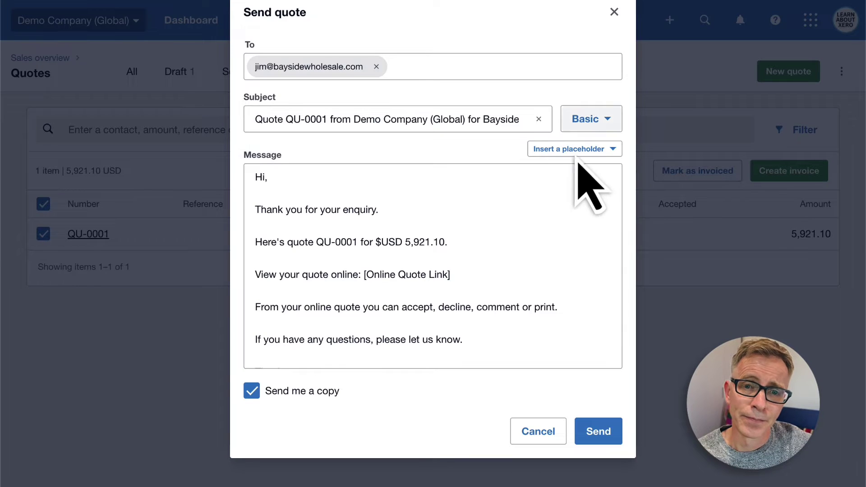
click(614, 11)
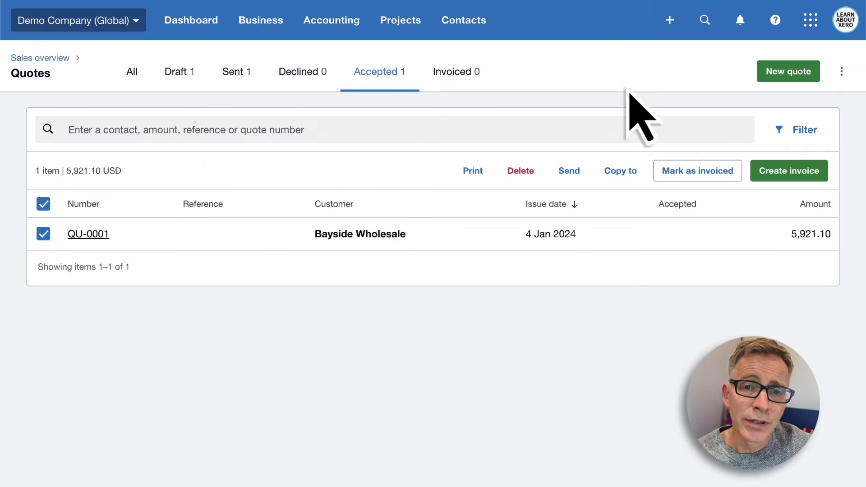
click(627, 172)
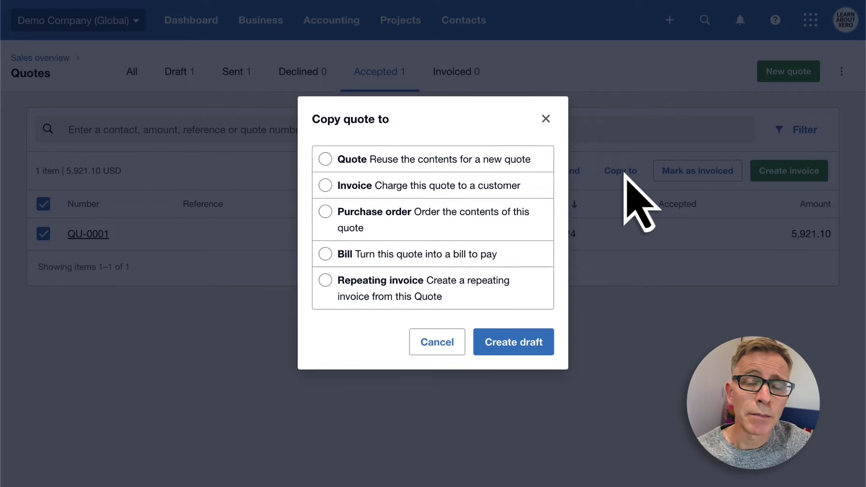
click(547, 119)
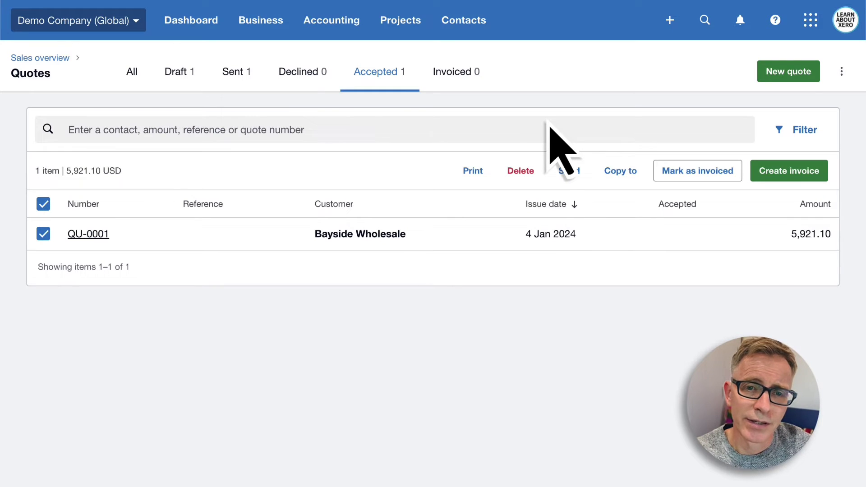
Step: Create an invoice from the selected Bayside Wholesale quote with the Mark as invoiced option enabled
click(790, 173)
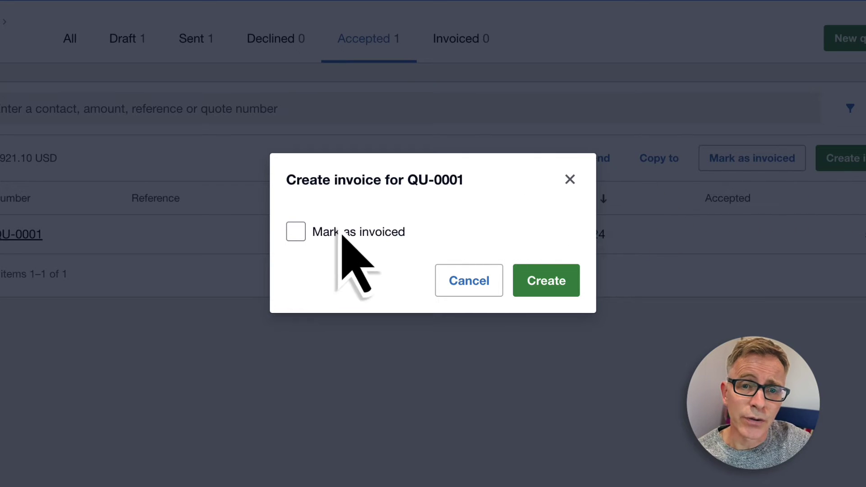
click(294, 234)
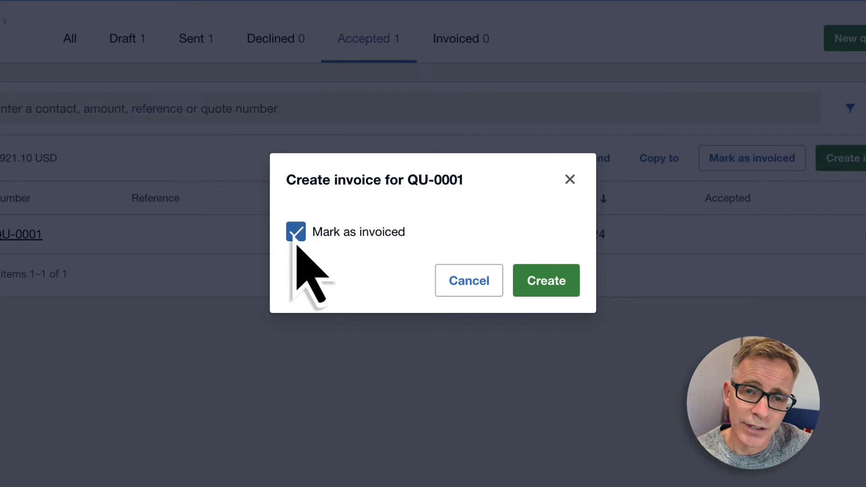
click(551, 292)
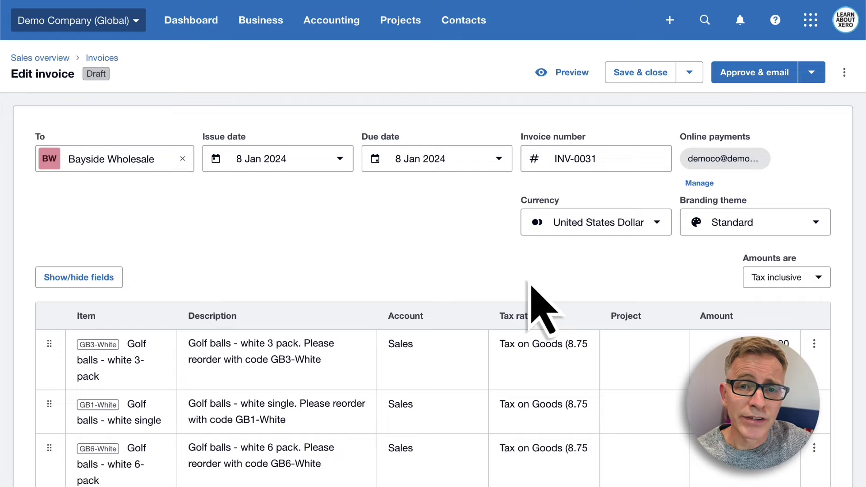
Step: Check the draft invoice's line items, approve the invoice and email it to Bayside Wholesale with the PDF attached
scroll(541, 309, down, 5)
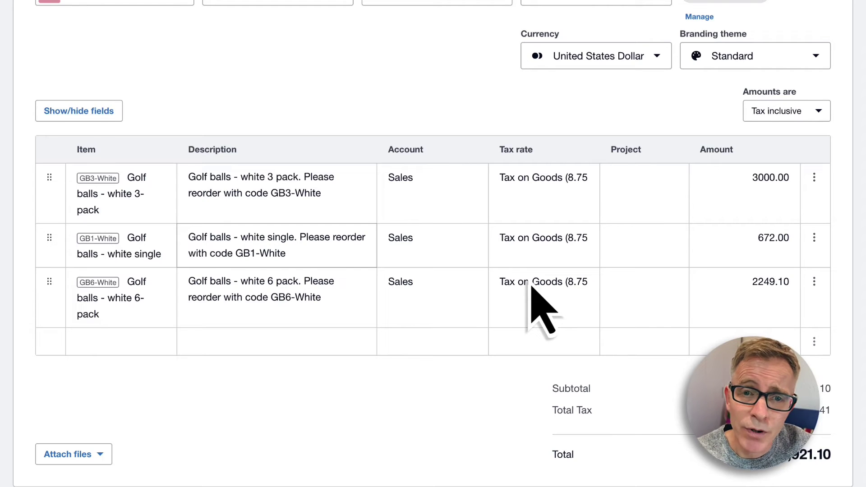
scroll(543, 311, up, 4)
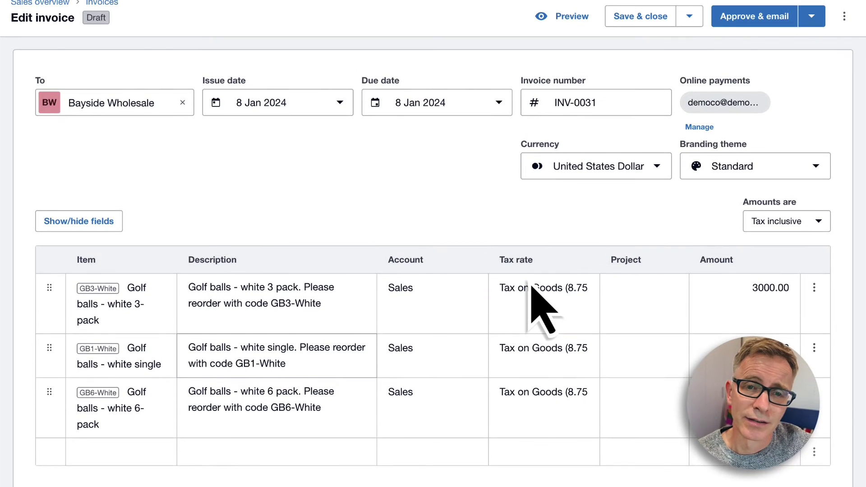
scroll(543, 311, up, 1)
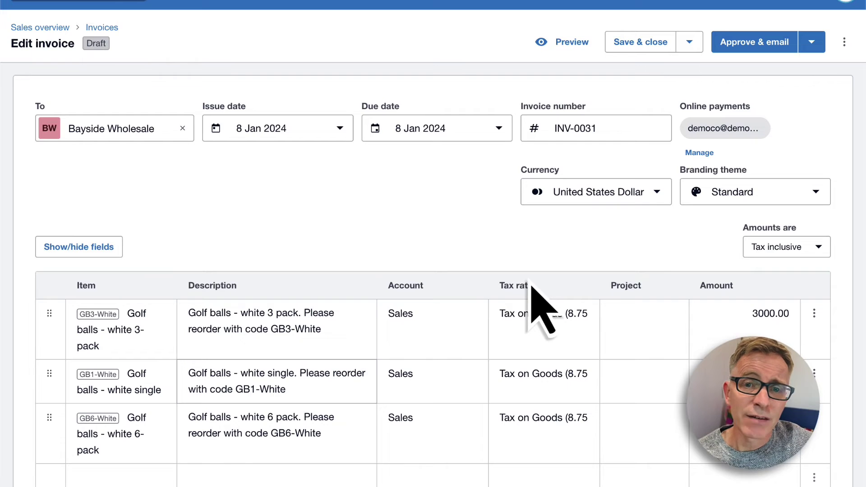
scroll(532, 288, up, 1)
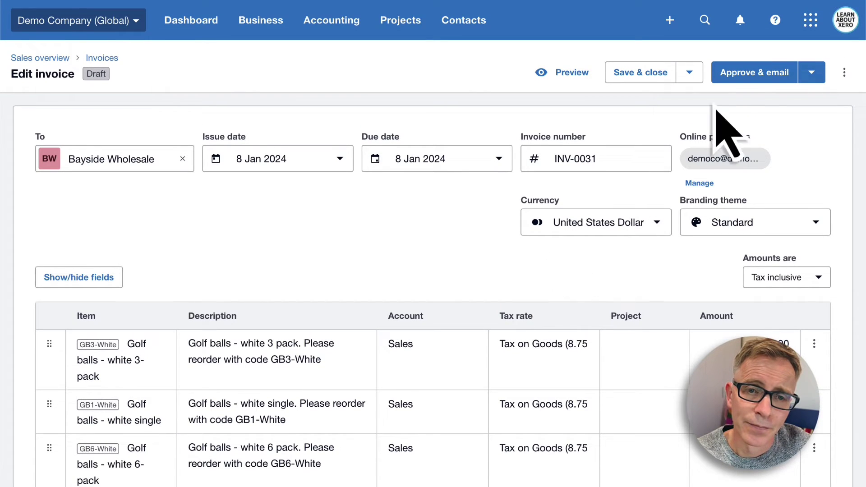
click(762, 73)
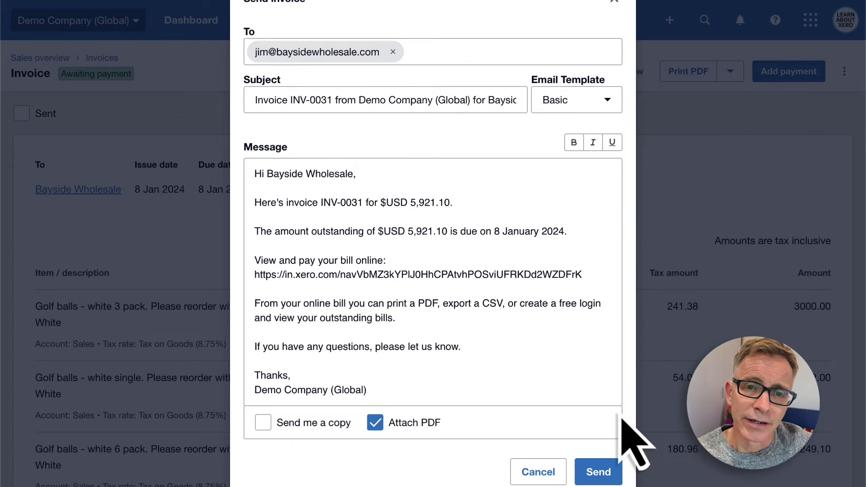
click(602, 478)
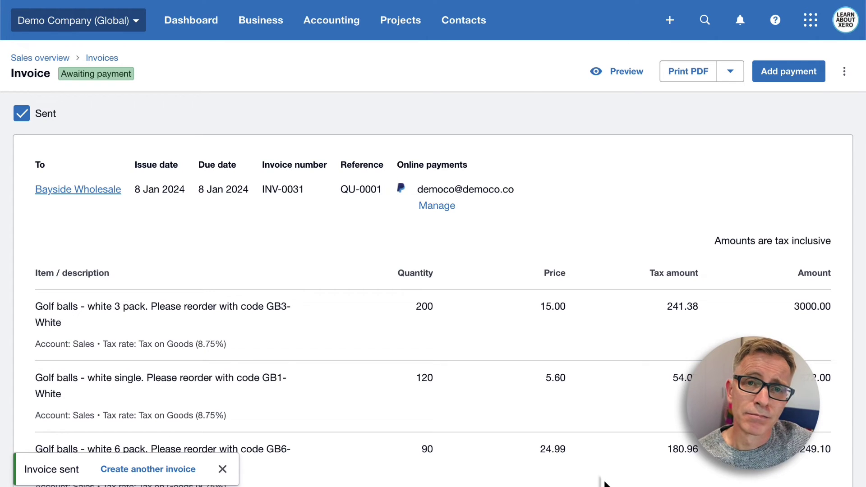
Step: Return to the quotes list and unmark the invoiced Bayside Wholesale quote as invoiced
click(265, 26)
click(284, 220)
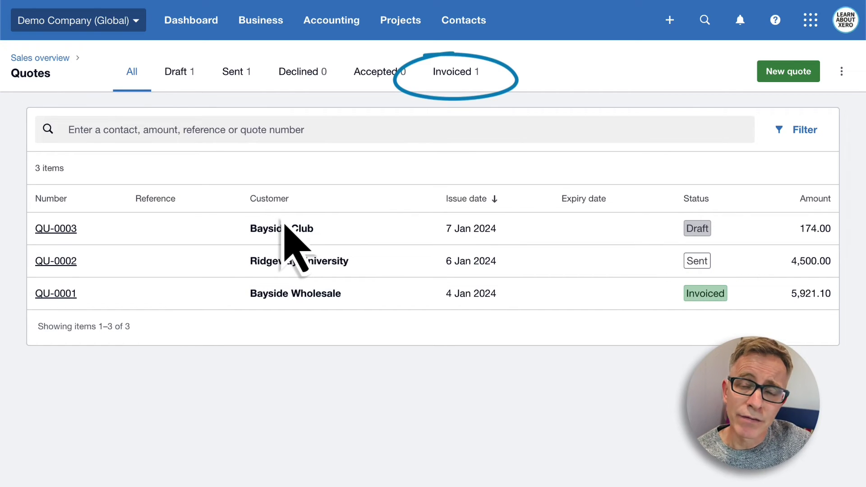
click(457, 82)
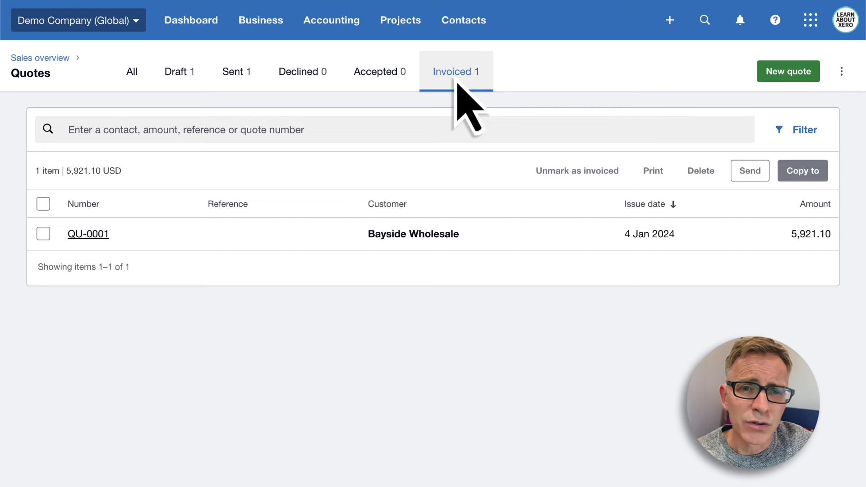
click(43, 233)
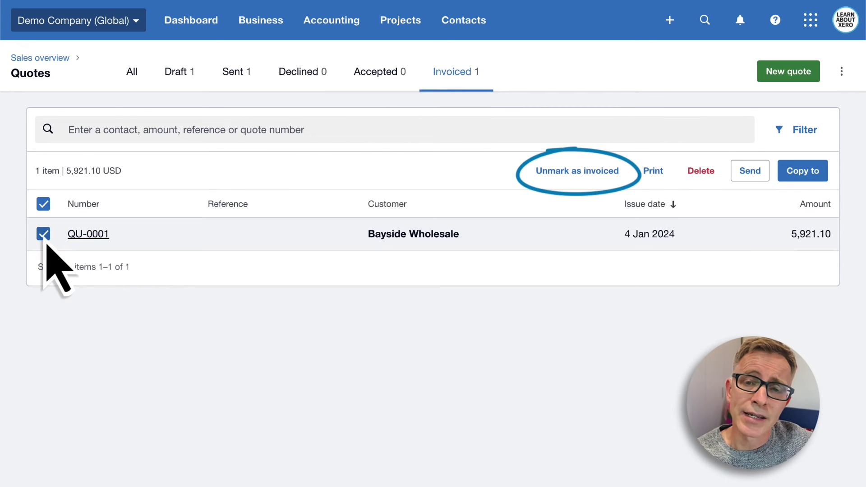
click(580, 177)
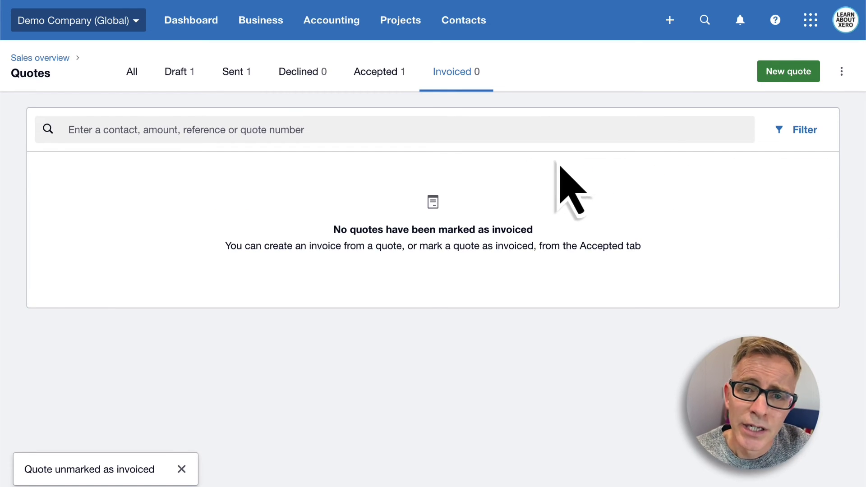
Step: Open the Bayside Wholesale quote from the accepted quotes and examine its history and notes
click(380, 79)
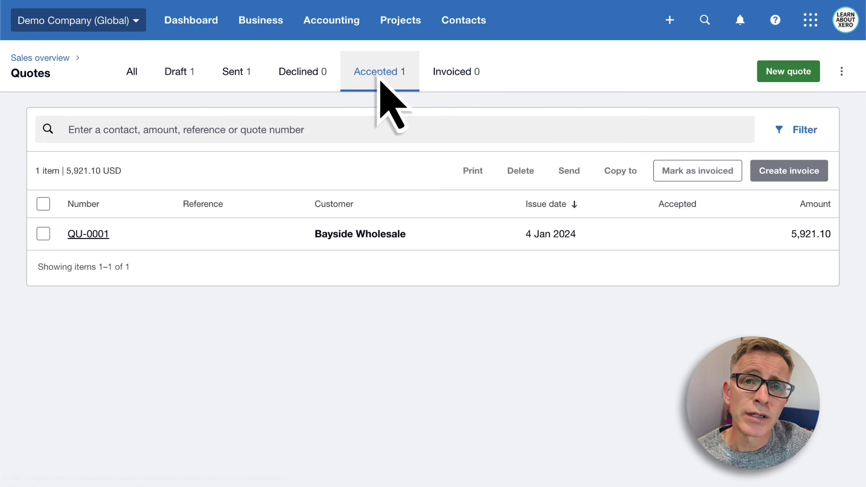
click(299, 242)
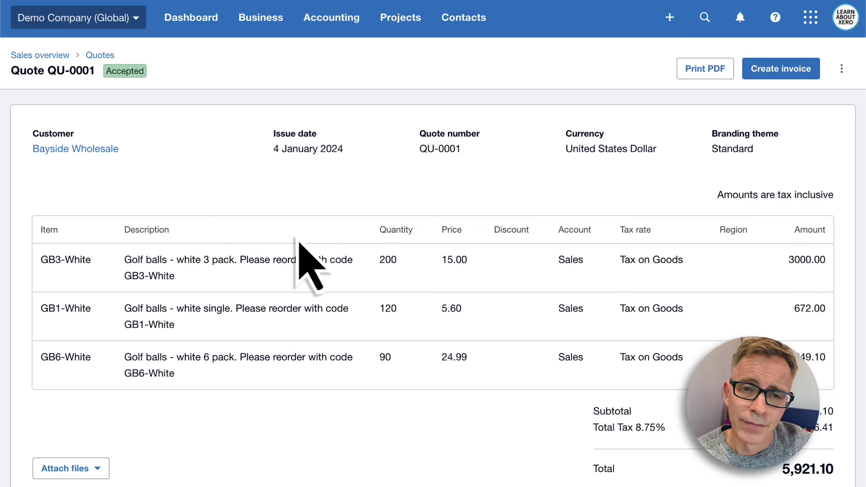
scroll(299, 242, down, 2)
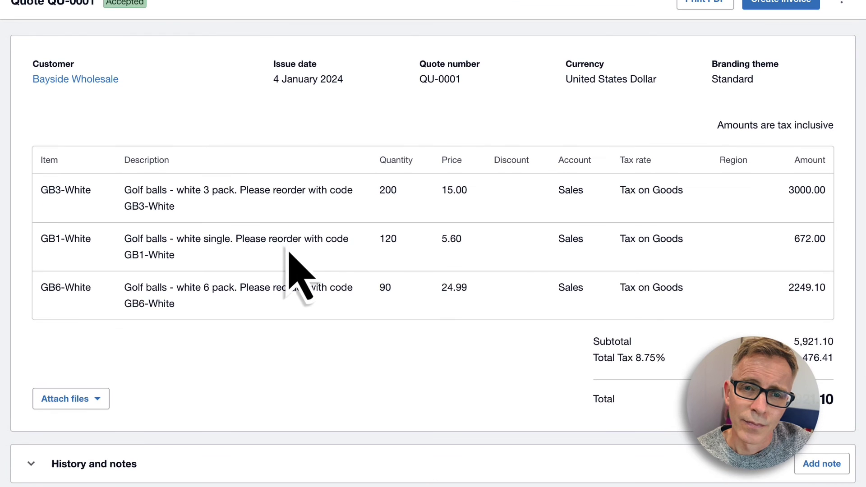
click(92, 471)
scroll(92, 471, down, 3)
scroll(92, 473, down, 4)
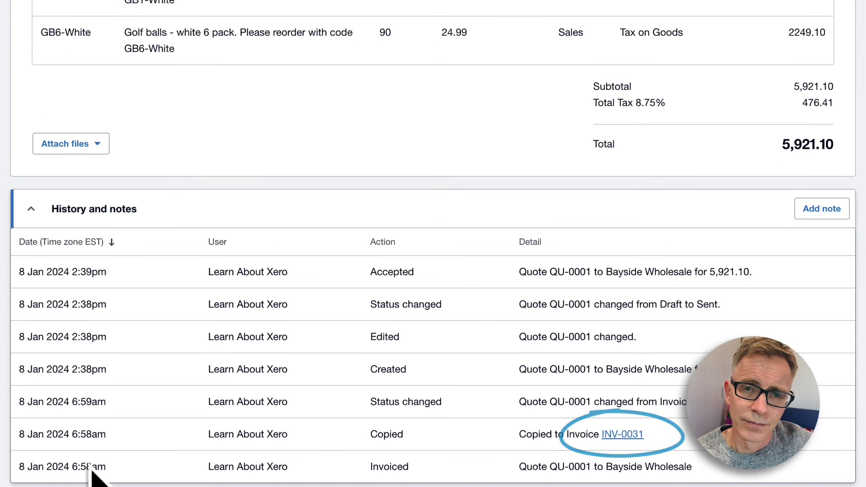
Step: Open the invoice linked in the quote's history and examine the invoice's own history and notes
click(621, 437)
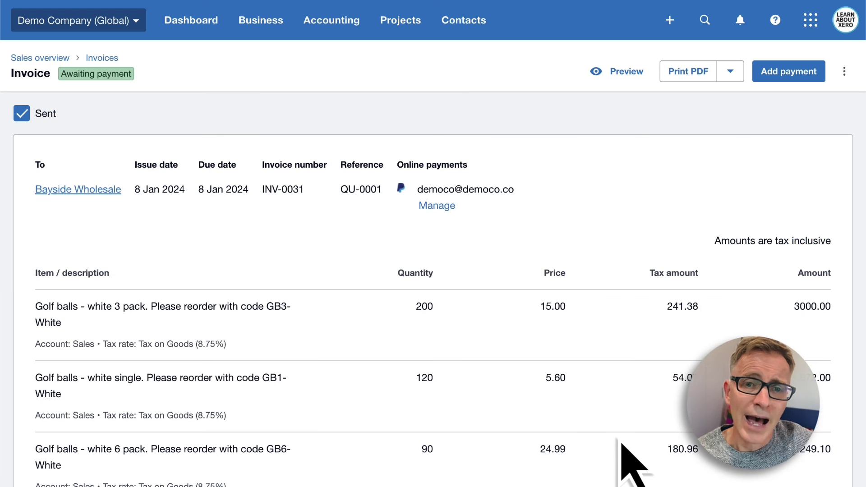
scroll(623, 444, down, 5)
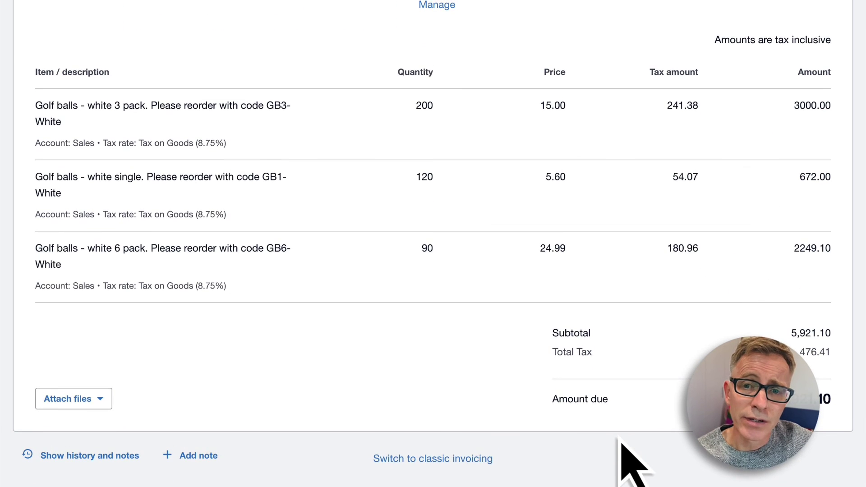
click(95, 457)
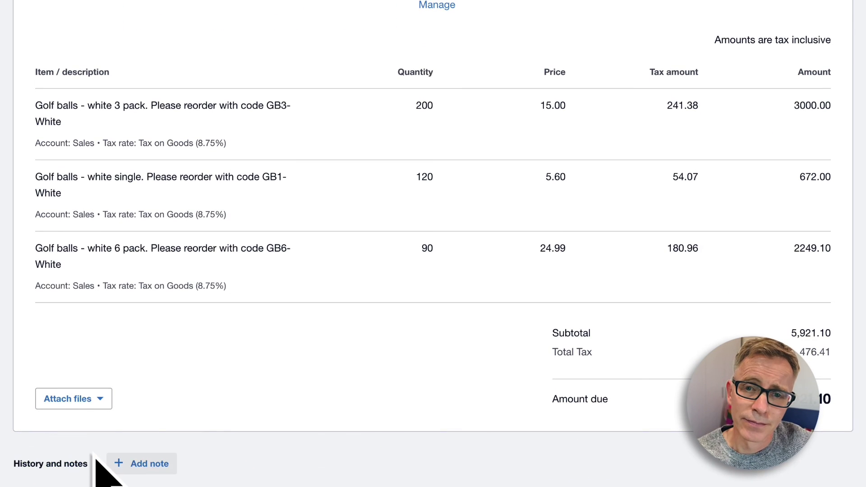
scroll(96, 456, down, 6)
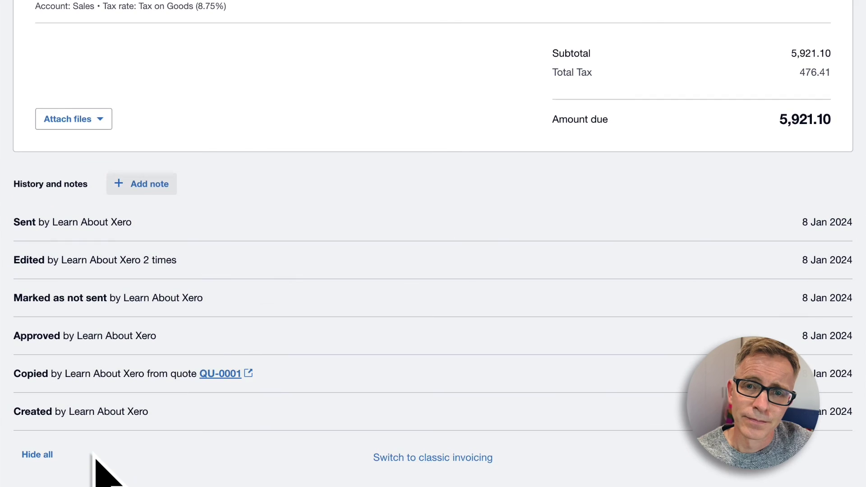